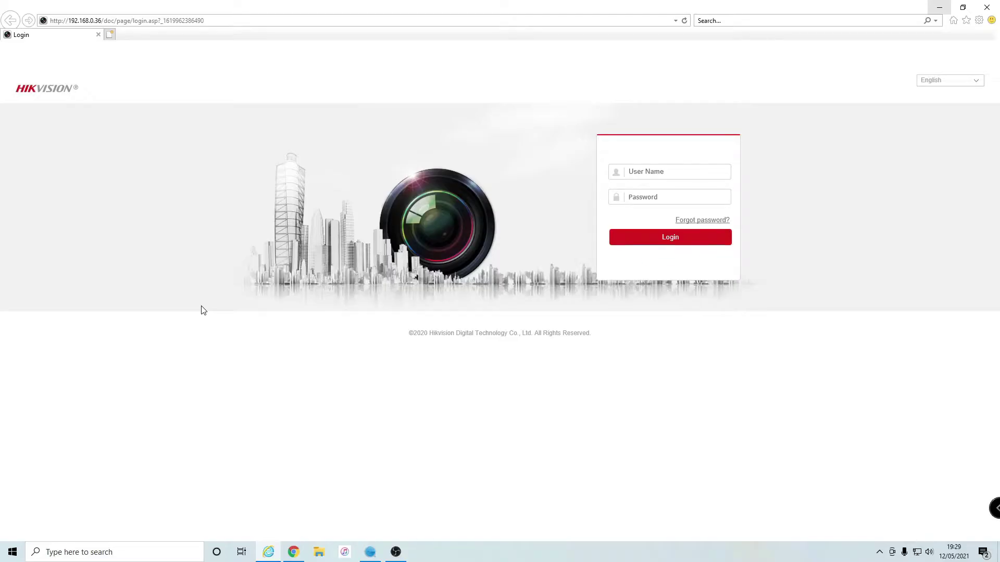
- Bring SADP forward and review the eight devices, noting inactive camera 008 at 192.168.1.64, ending unselected
click(370, 552)
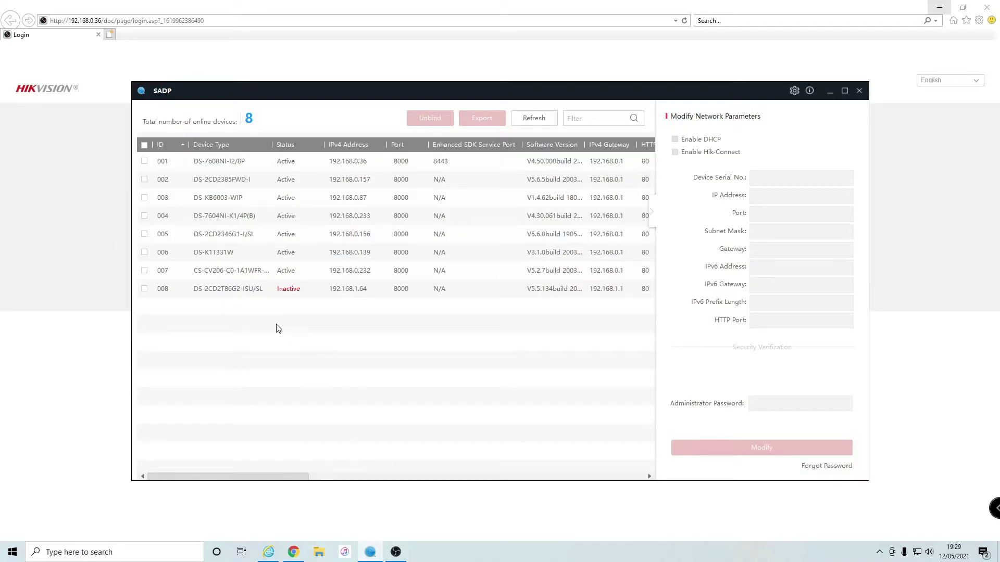
click(189, 293)
click(624, 276)
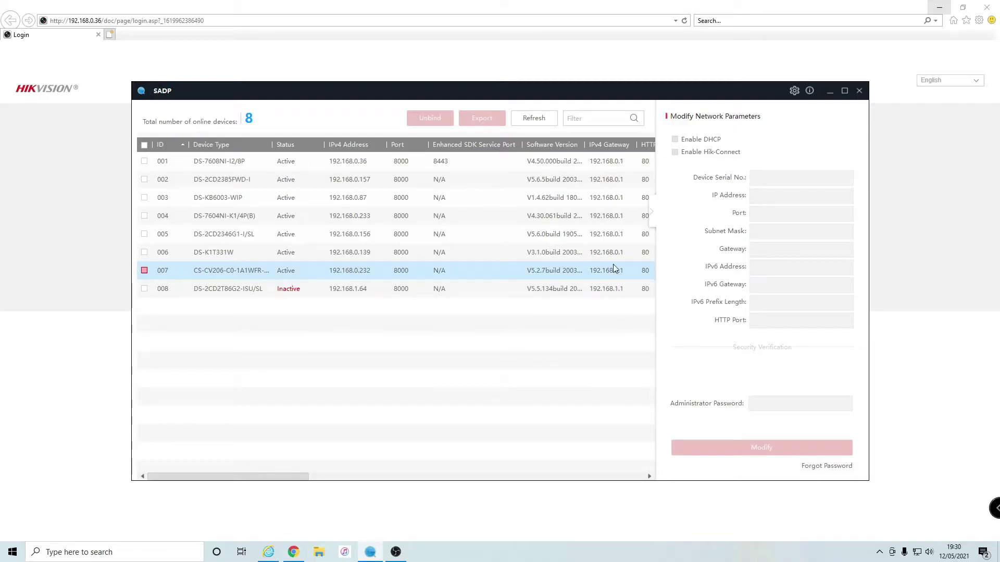
click(611, 258)
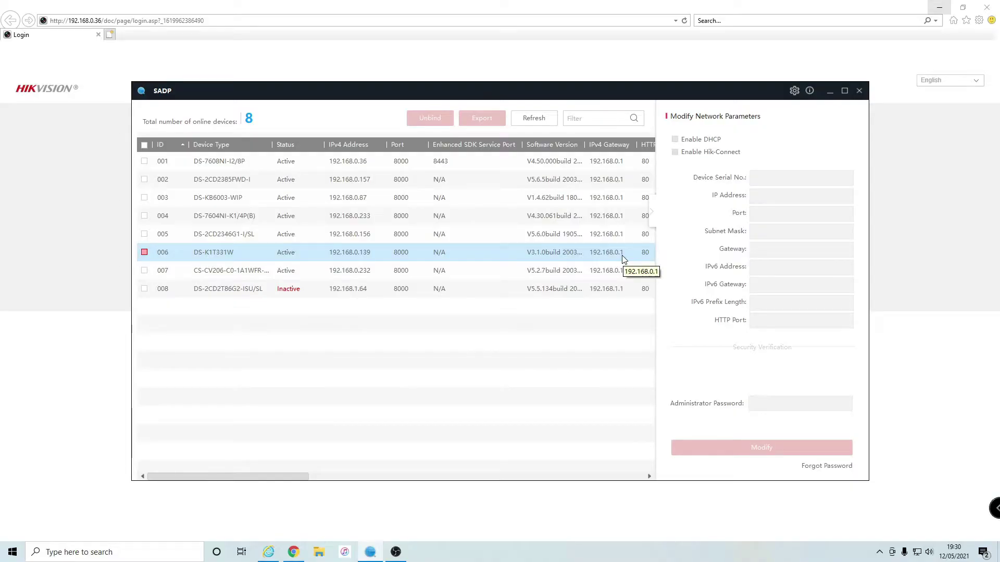
click(401, 291)
click(557, 306)
click(608, 294)
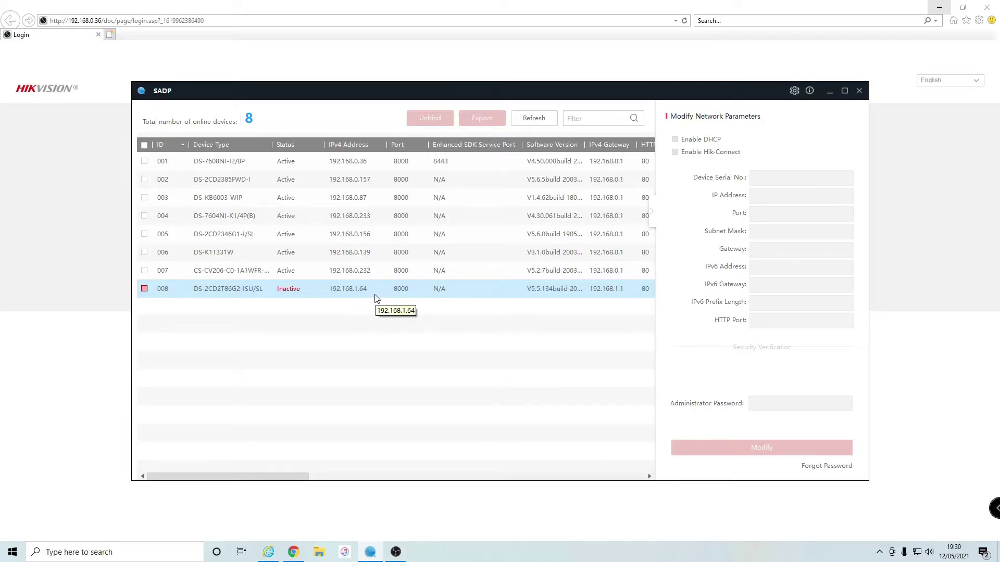
click(357, 275)
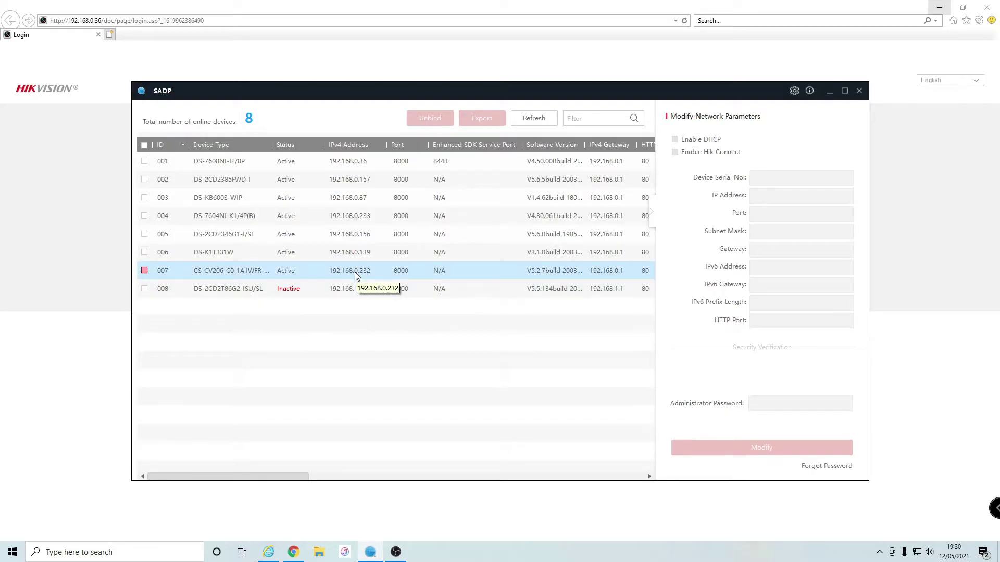
click(616, 255)
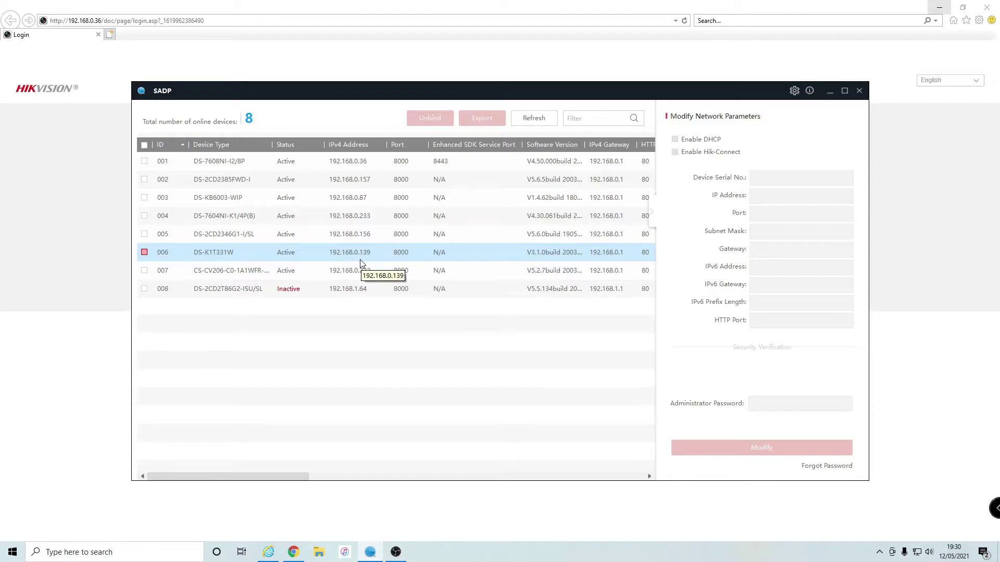
click(402, 368)
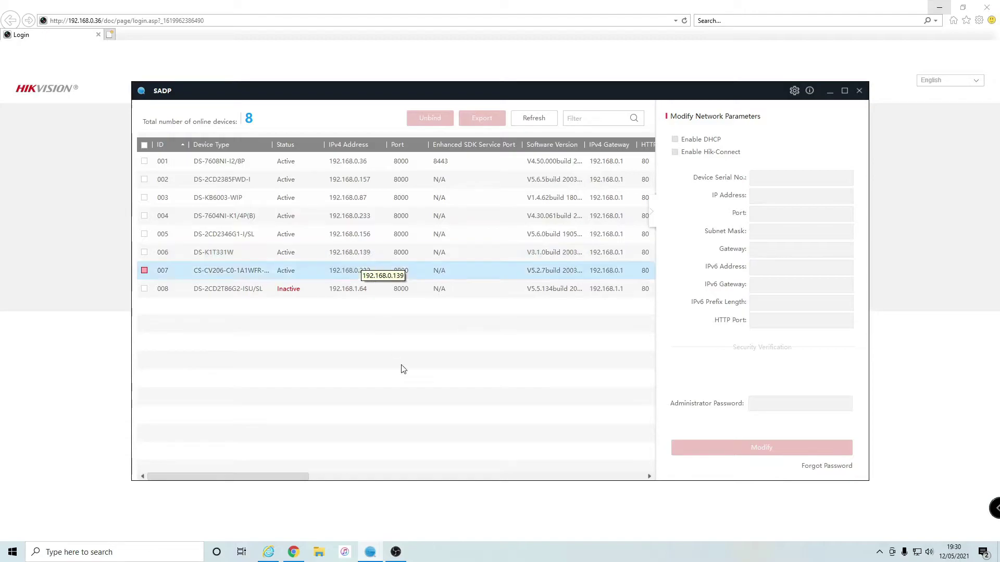
- Activate DS-2CD2T86G2-ISU/SL camera 008 with a new confirmed admin password and dismiss the success message
click(144, 289)
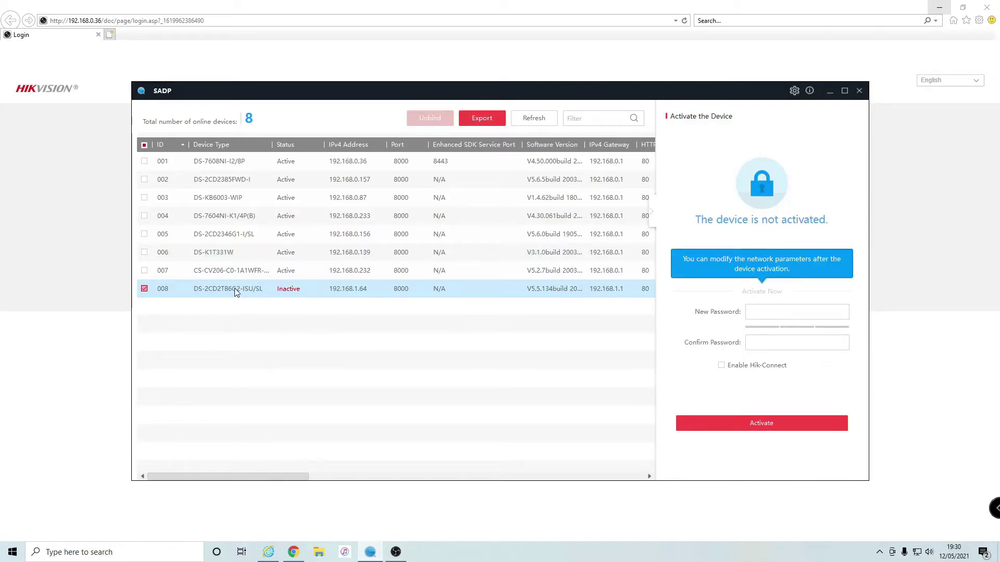
click(781, 313)
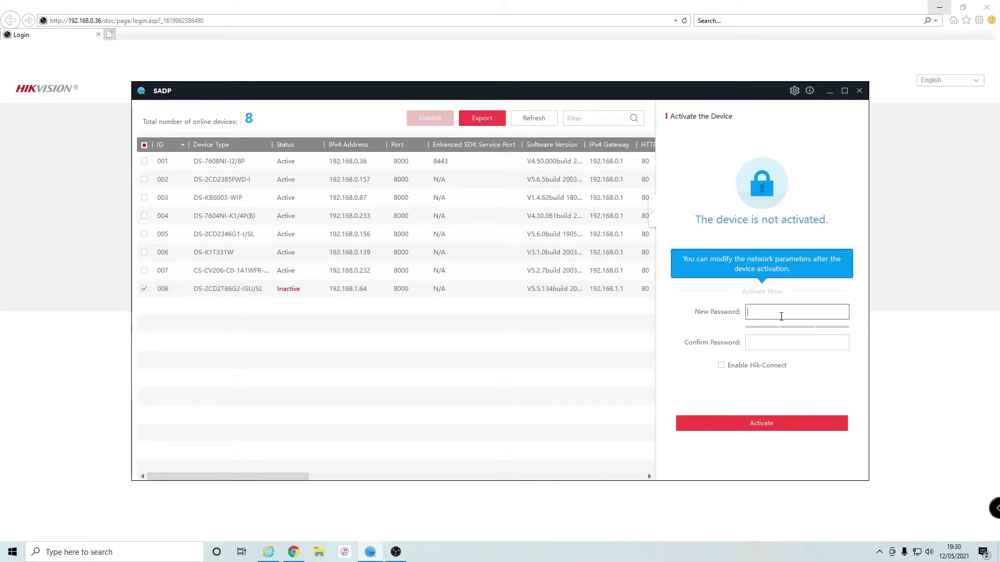
text(aaaaaaaa)
key(Tab)
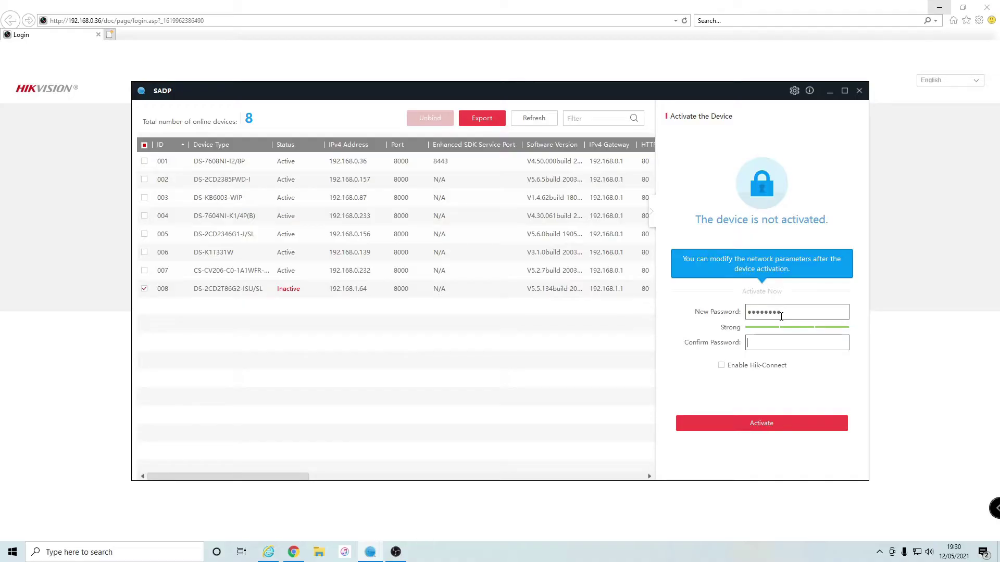
text(aaaaaaaa)
click(773, 419)
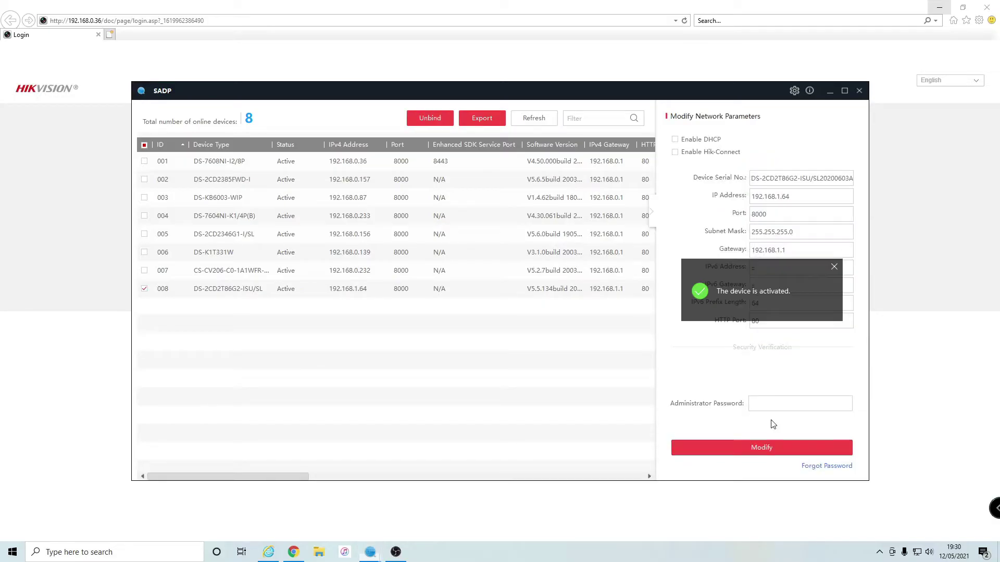
click(835, 271)
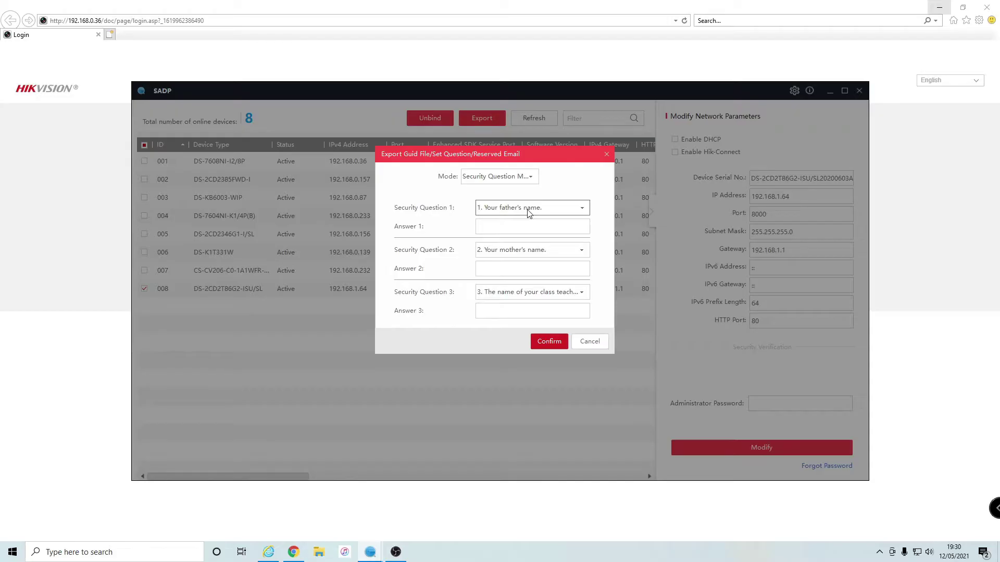
- Skip the security questions and change the camera's IP to 192.168.0.160 and gateway to 192.168.0.1
click(589, 341)
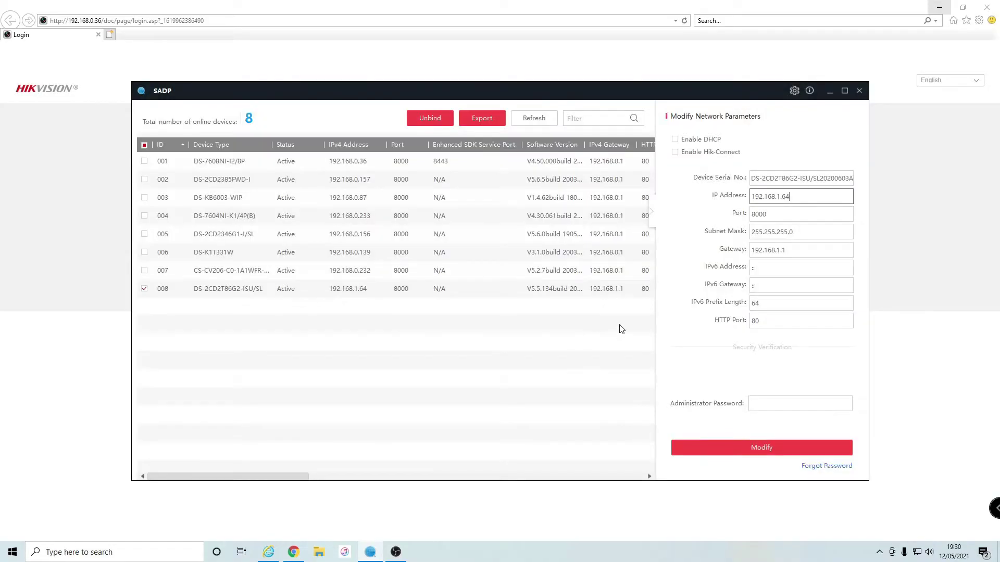
drag(796, 197, 776, 199)
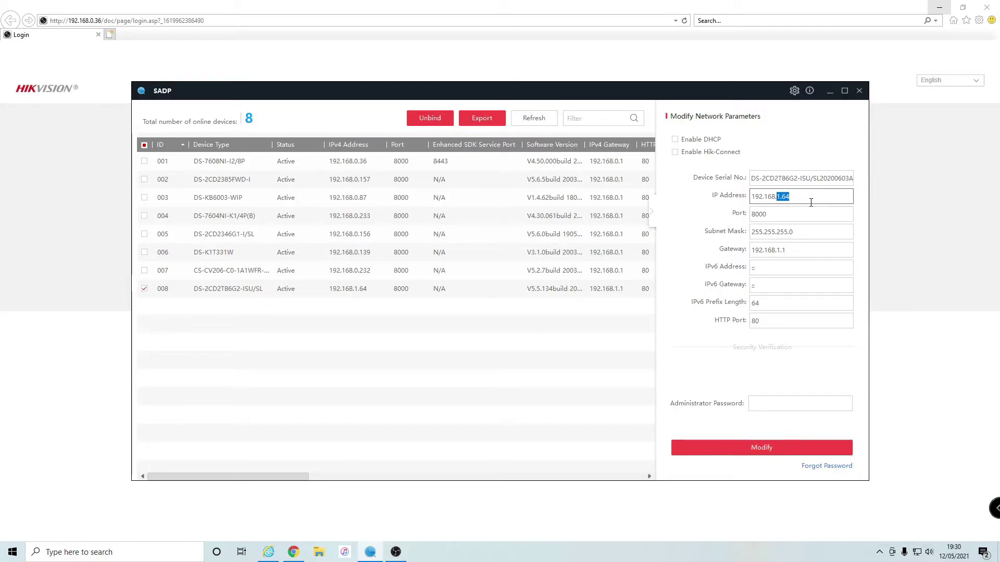
text(0.)
text(160)
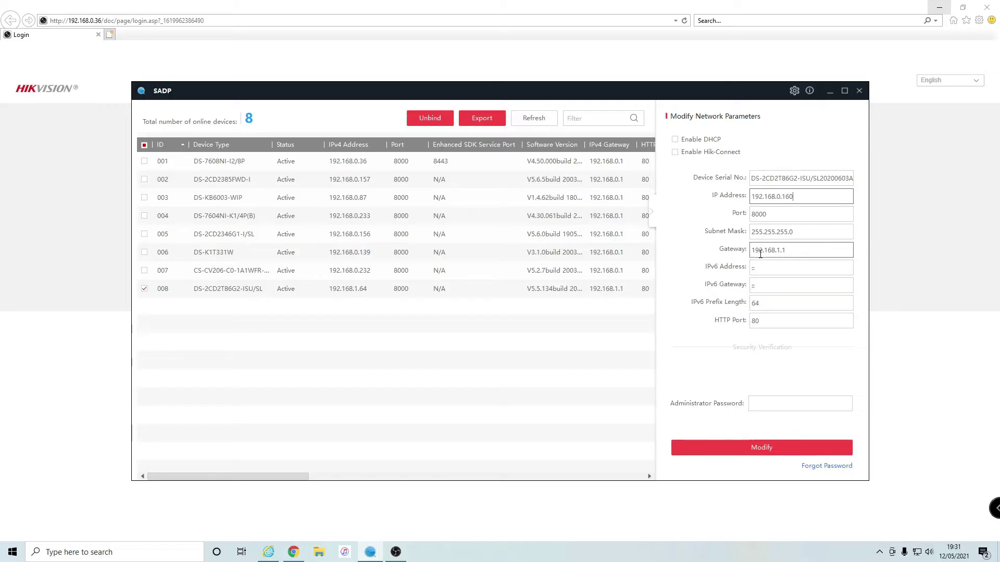
drag(788, 251, 776, 252)
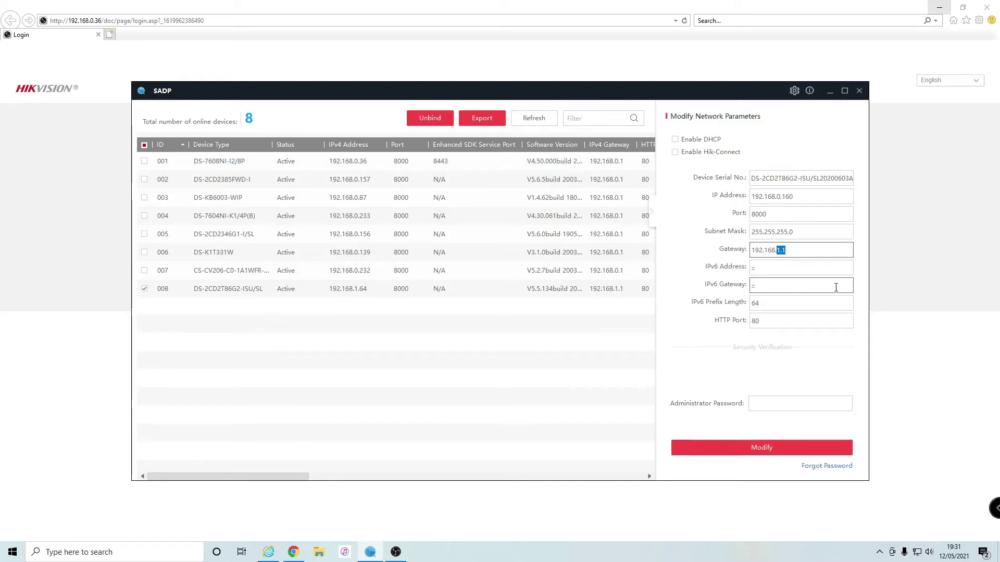
text(0.1)
- Apply the new network settings with the admin password, then check camera 008 and the NVR at 192.168.0.36
click(767, 407)
text(admin123)
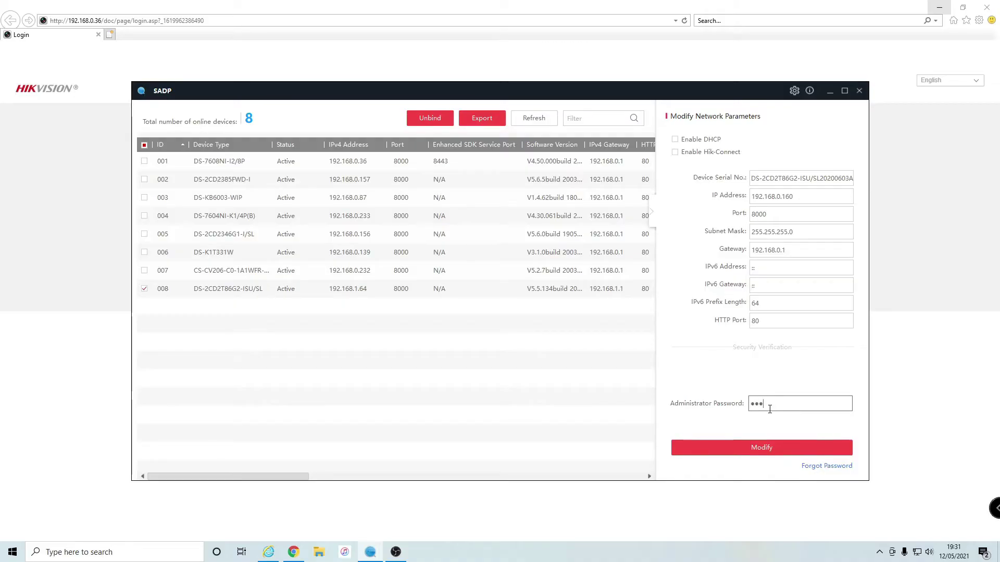
click(767, 453)
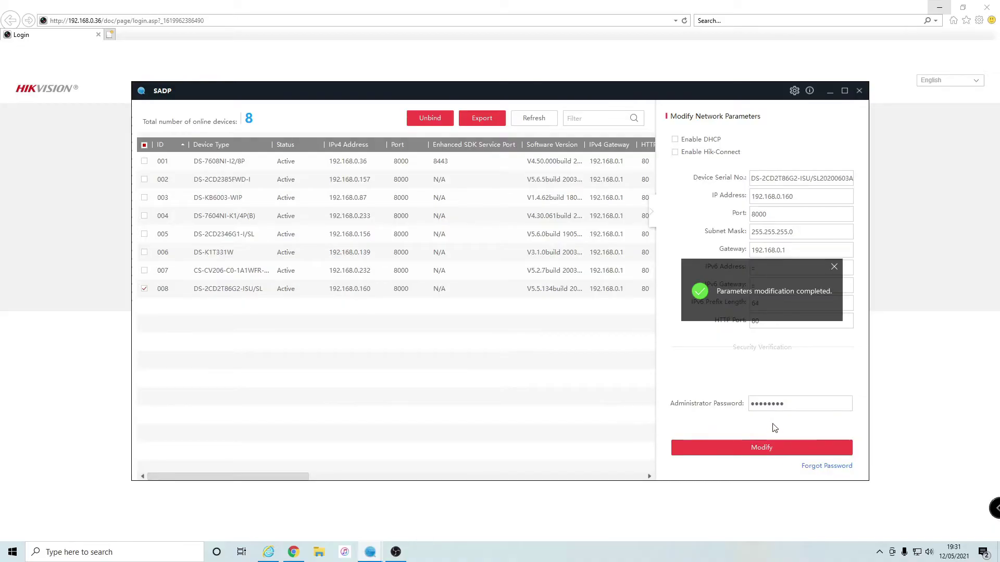
click(285, 288)
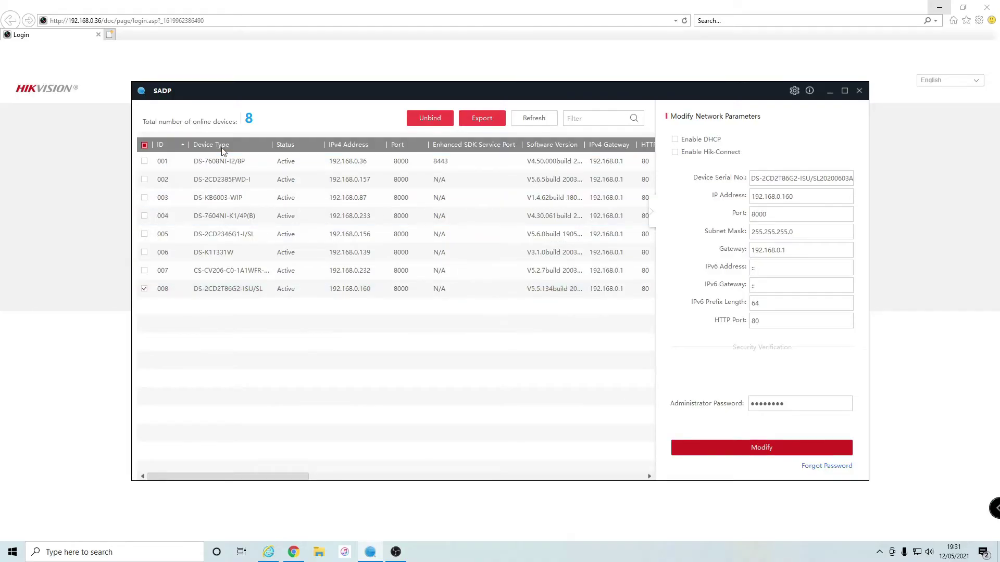
click(370, 167)
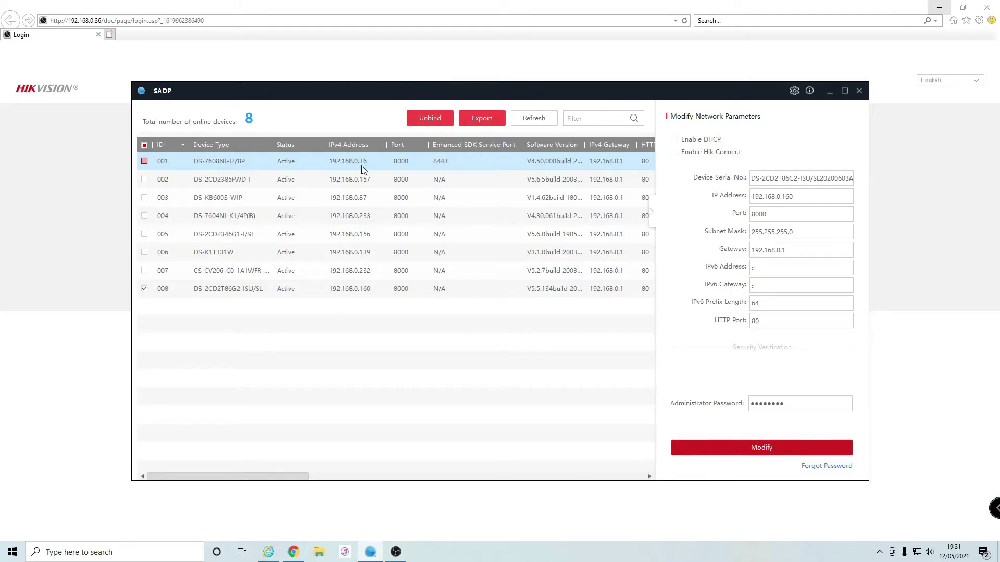
- Log in to the NVR web interface as admin with the account password
click(217, 75)
click(646, 173)
text(ad)
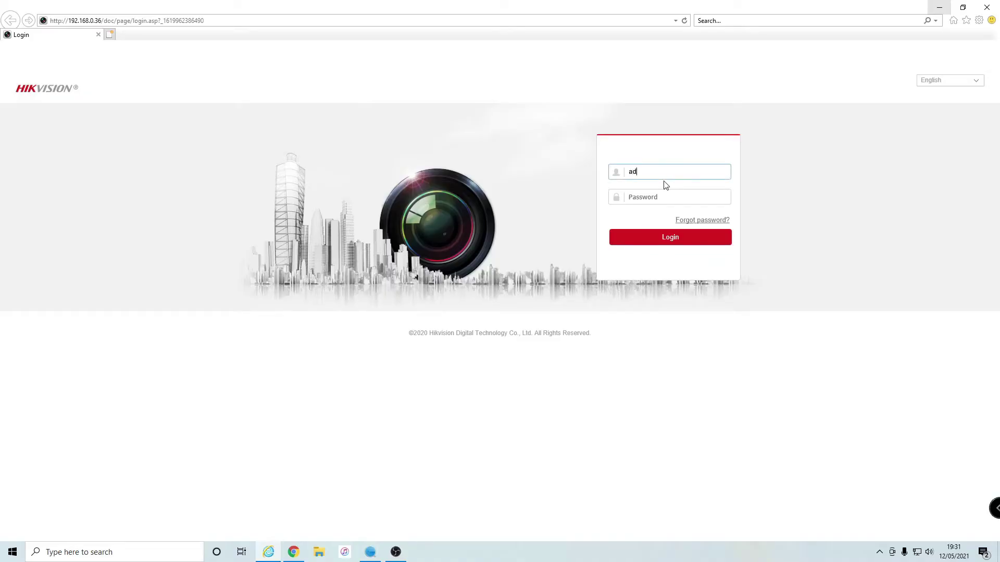
text(min)
key(Tab)
text(a)
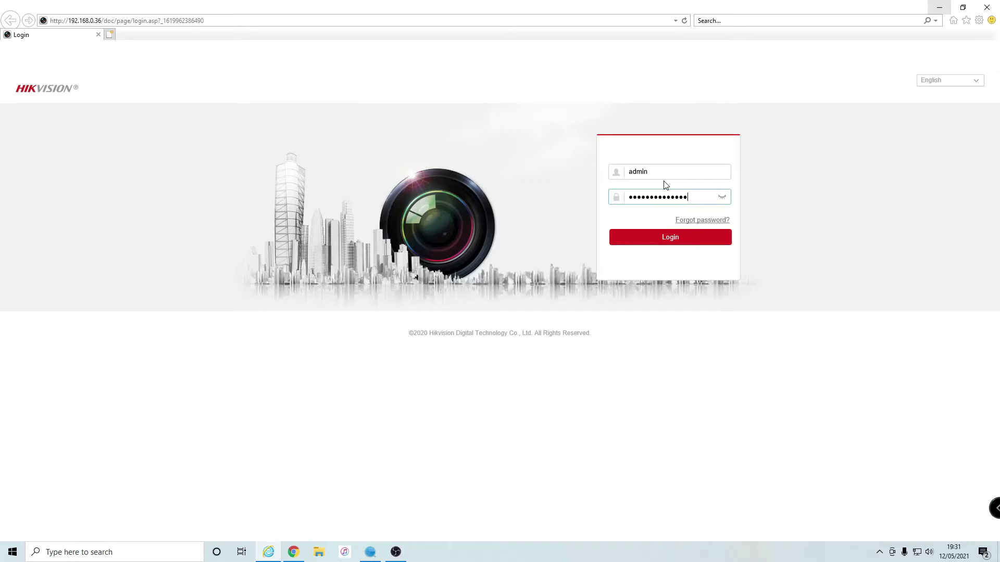
click(661, 244)
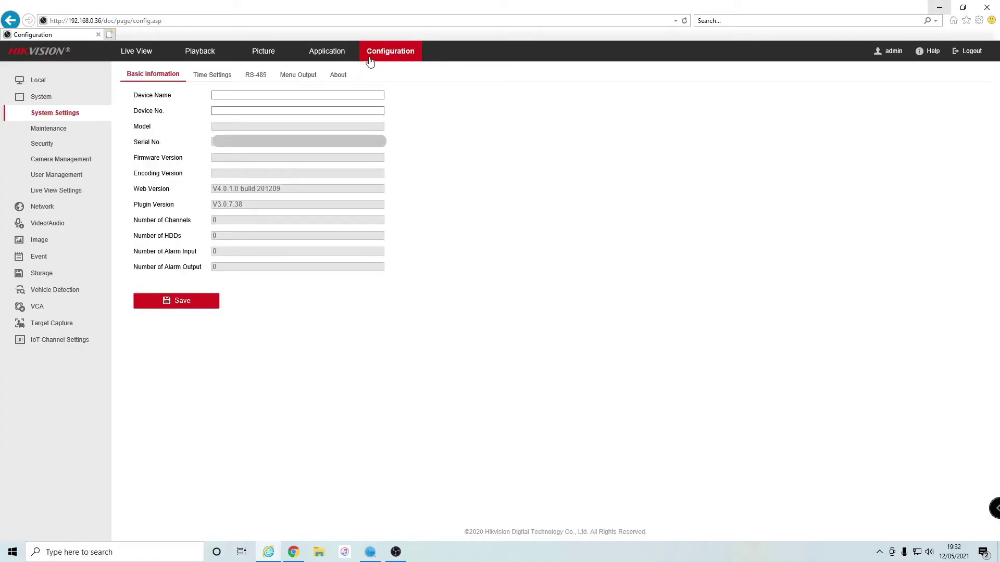
- In Camera Management's IP Camera list, select offline channel D8 'IPCamera 08' at 192.168.254.29
click(81, 161)
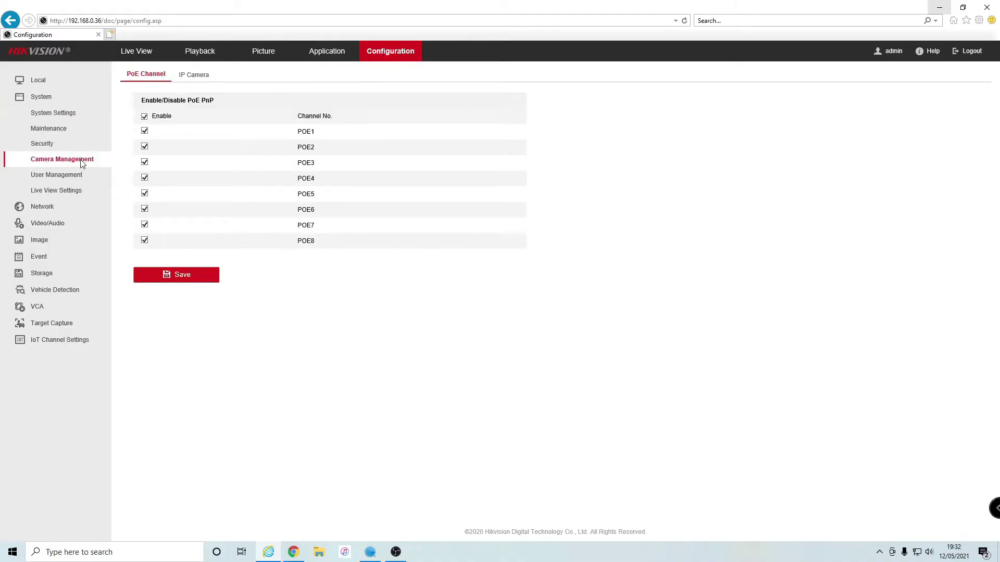
click(189, 78)
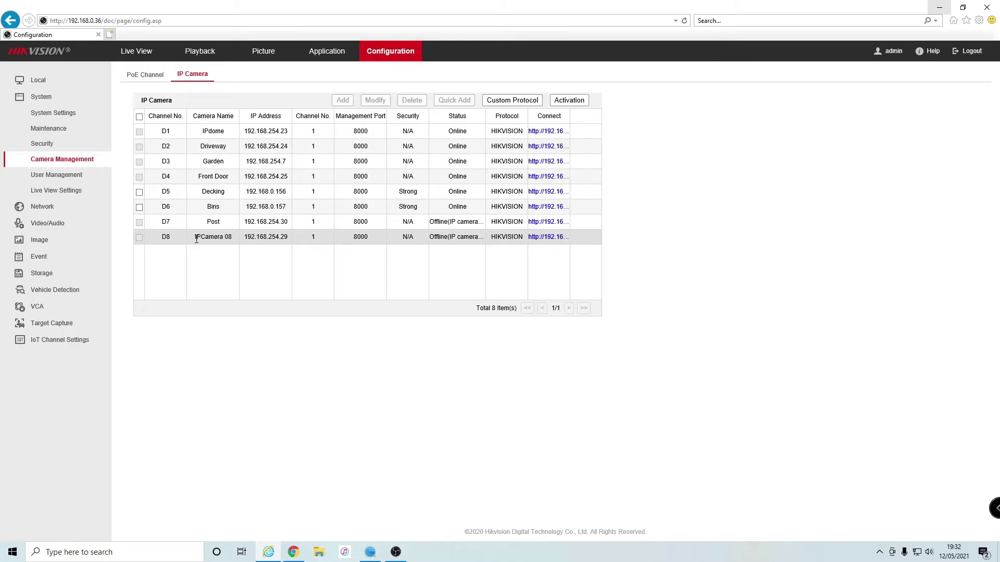
click(213, 241)
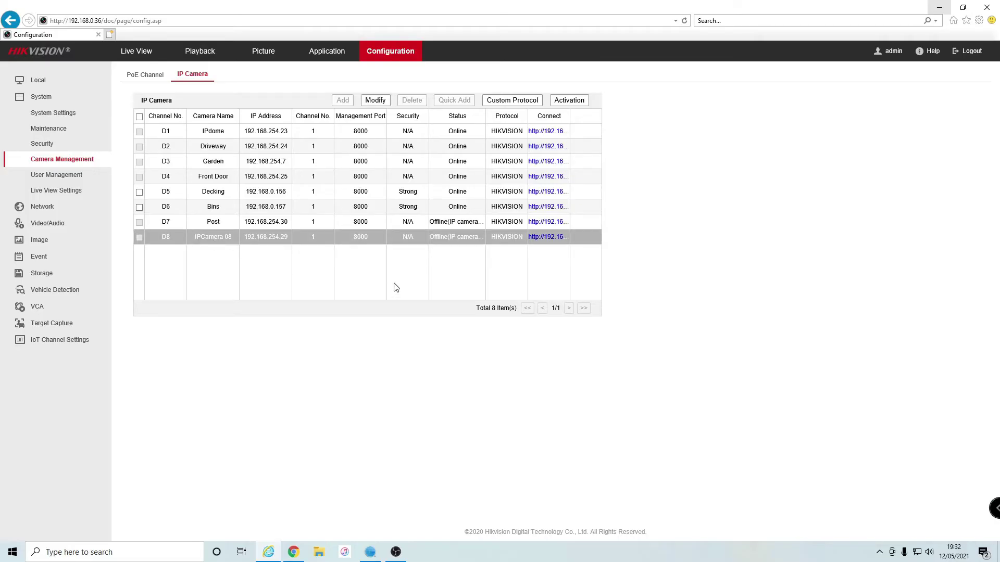
- Edit channel D8, switching the adding method to Manual and the camera address to 192.168.0.160
click(378, 102)
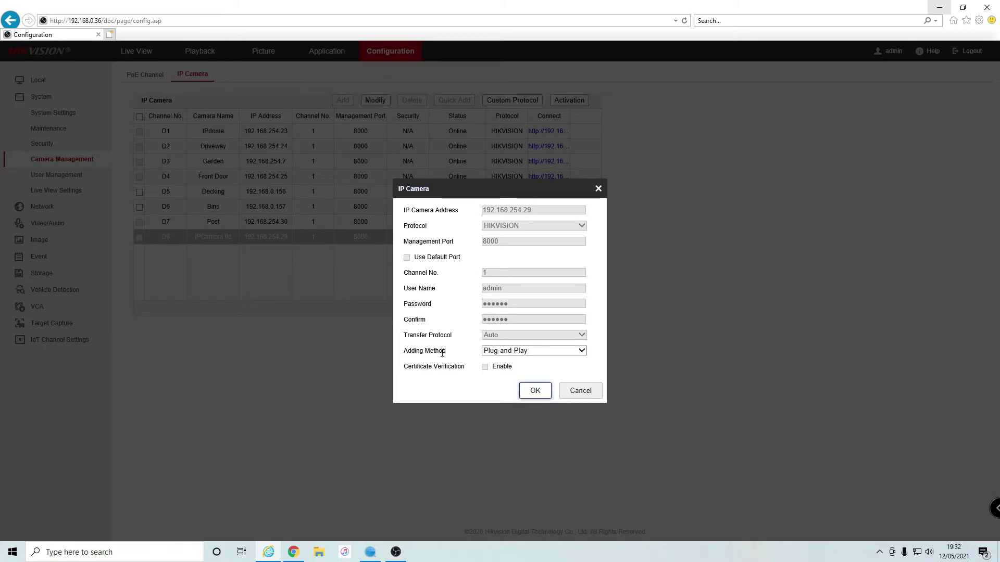
click(518, 352)
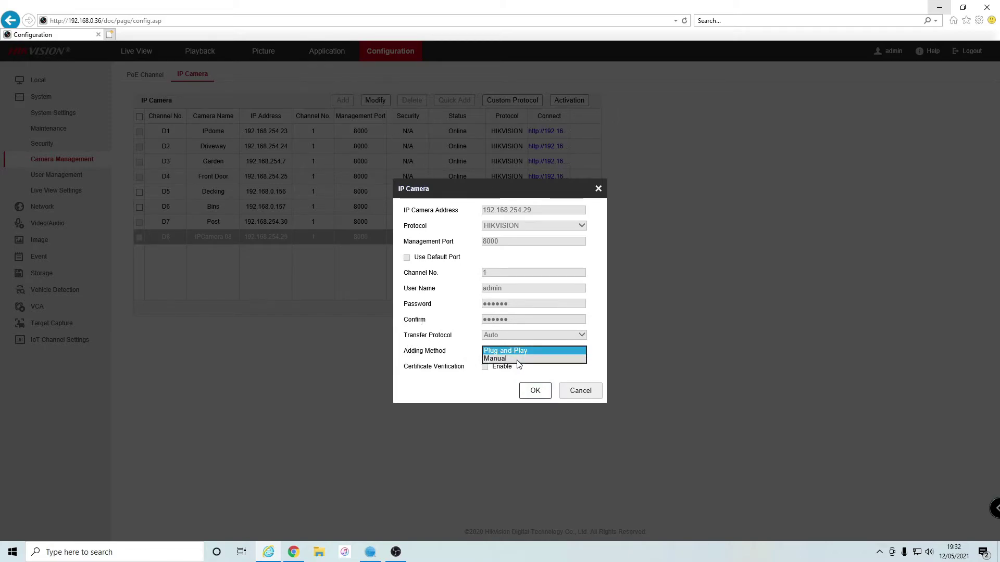
click(519, 358)
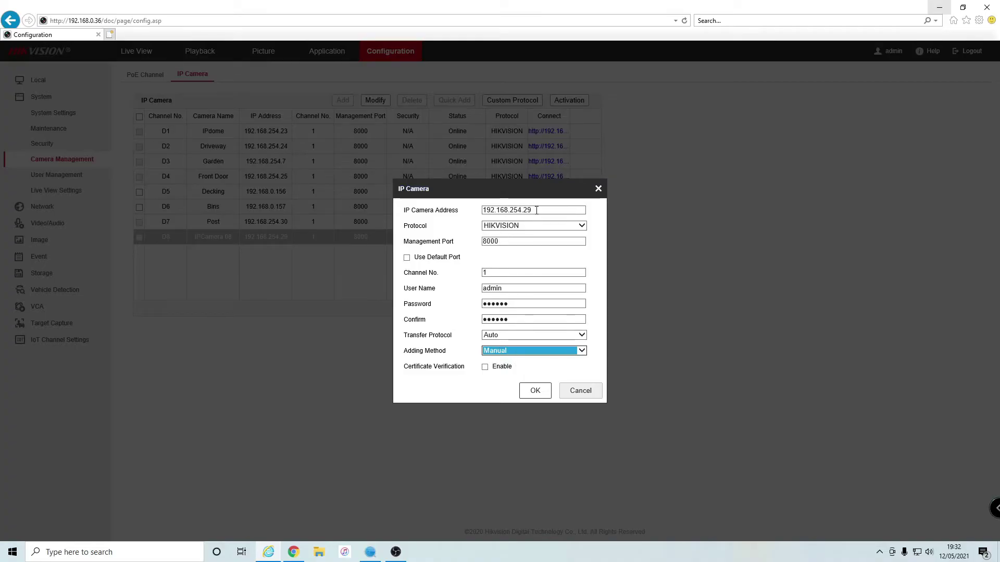
drag(509, 210, 531, 210)
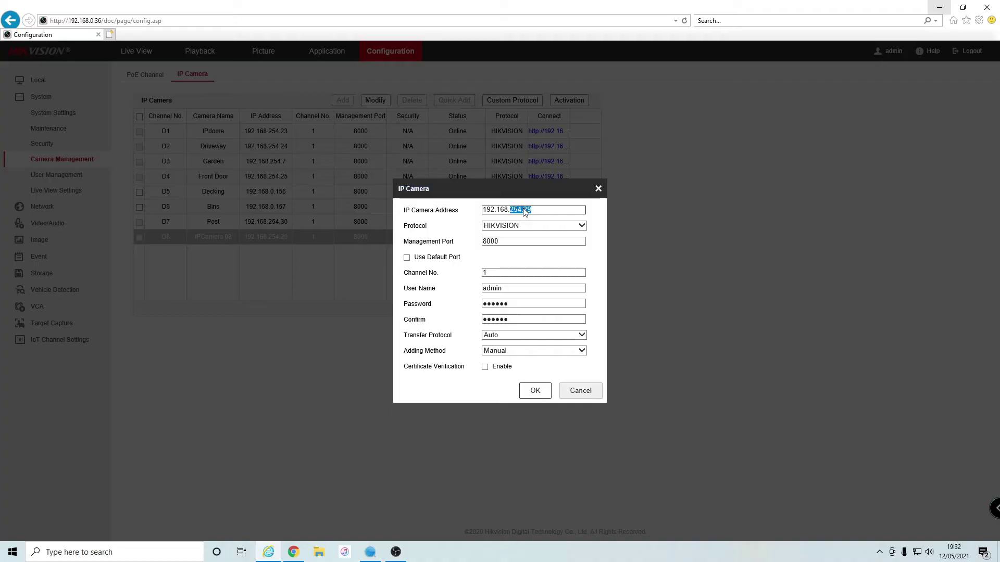
text(0.160)
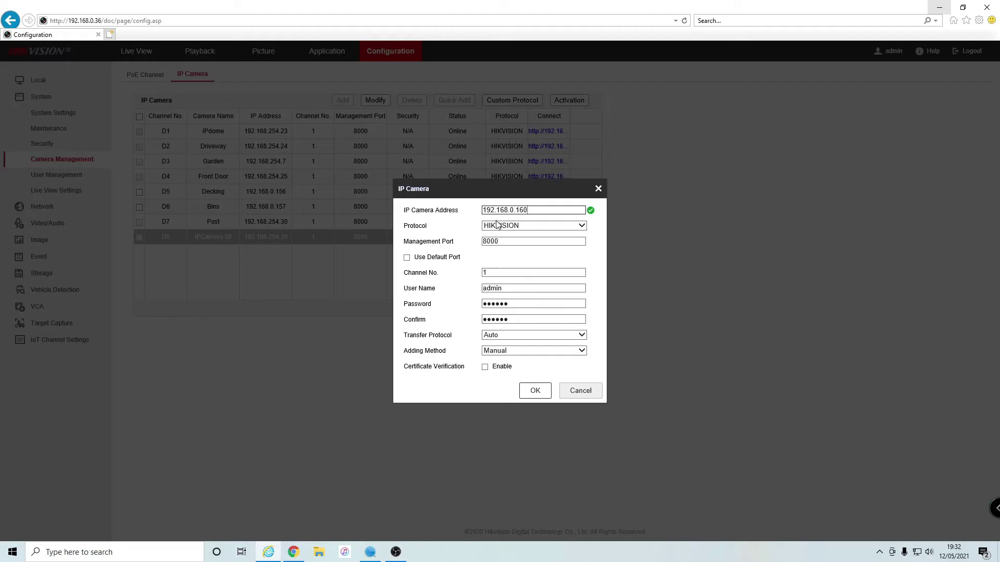
- Replace D8's password with the camera's new password, confirm it, and save the channel
click(515, 303)
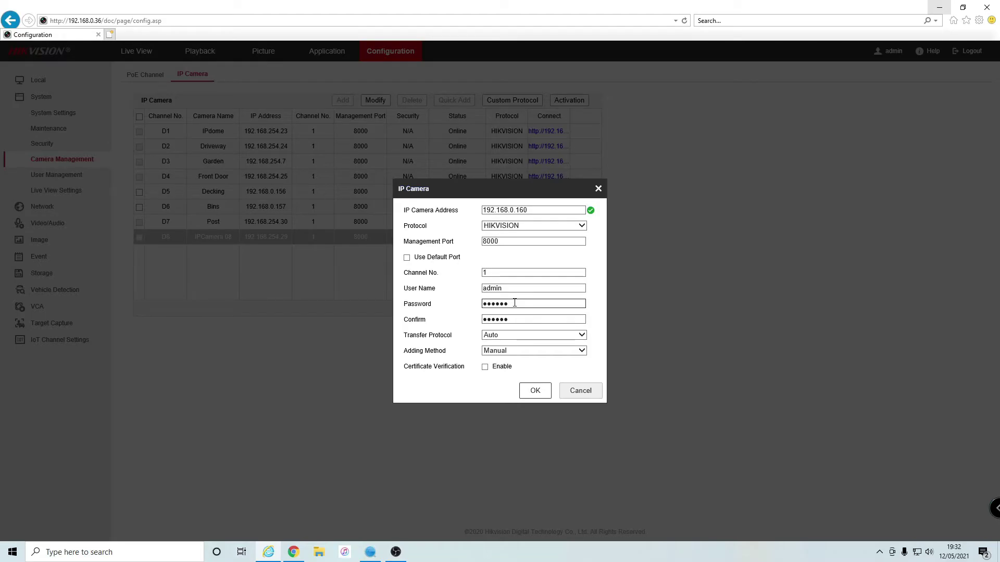
key(BackSpace)
key(BackSpace)
key(BackSpace)
key(BackSpace)
key(BackSpace)
key(BackSpace)
text(•••••••)
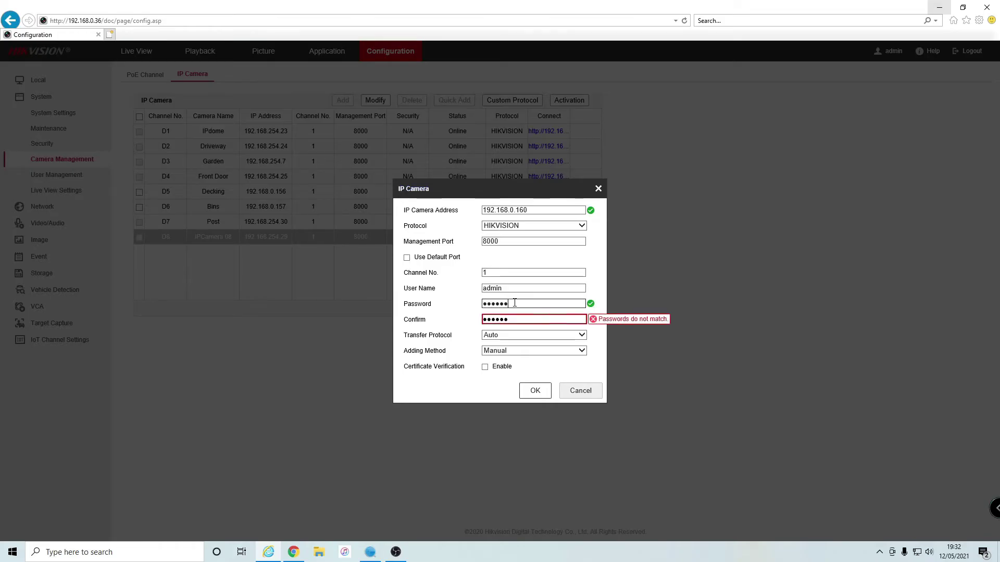
text(•)
key(Tab)
text(••••••)
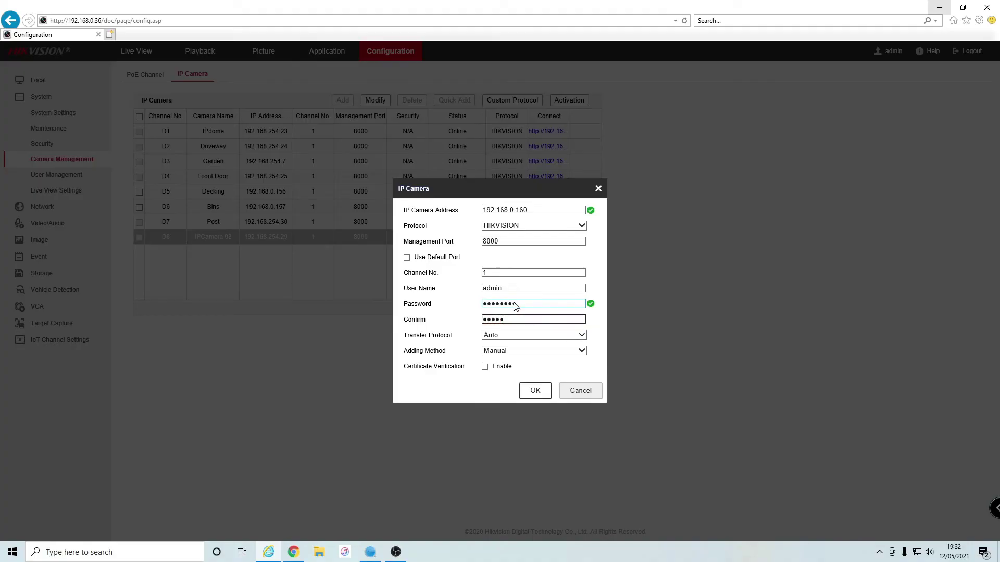
text(••)
click(537, 397)
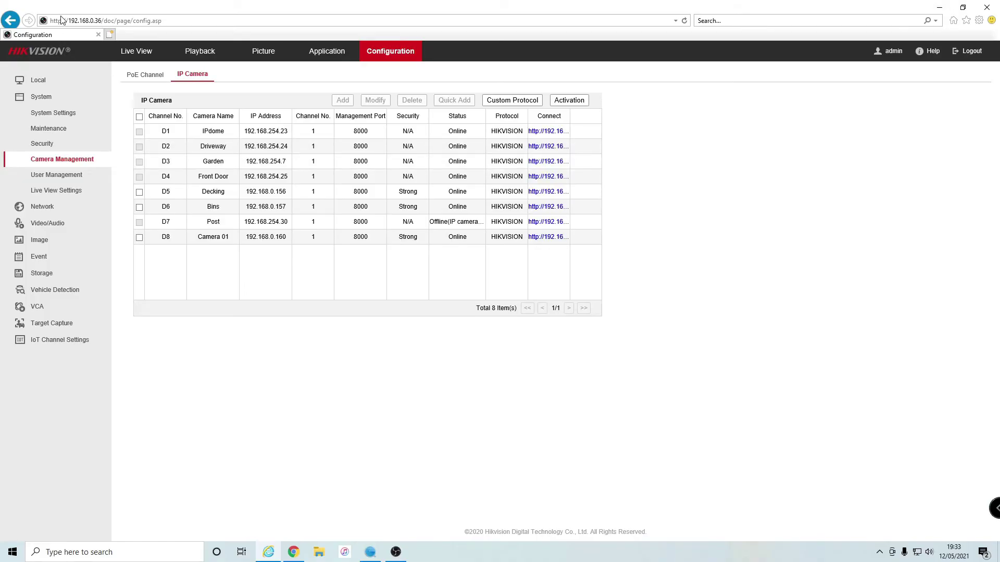
- Once D8 is online, switch to Live View to see Camera 01's feed
click(126, 52)
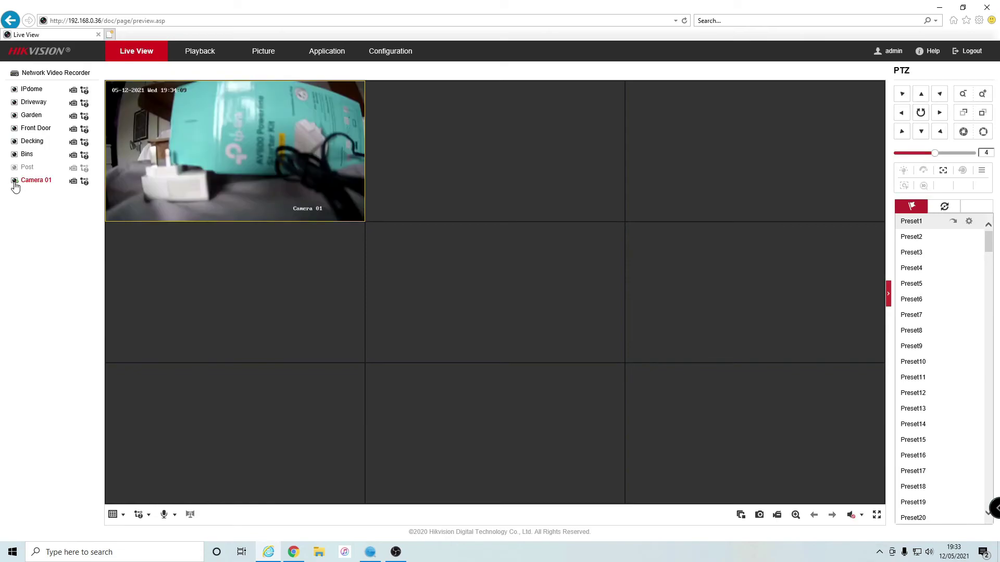
- Stop Camera 01's live preview
click(14, 182)
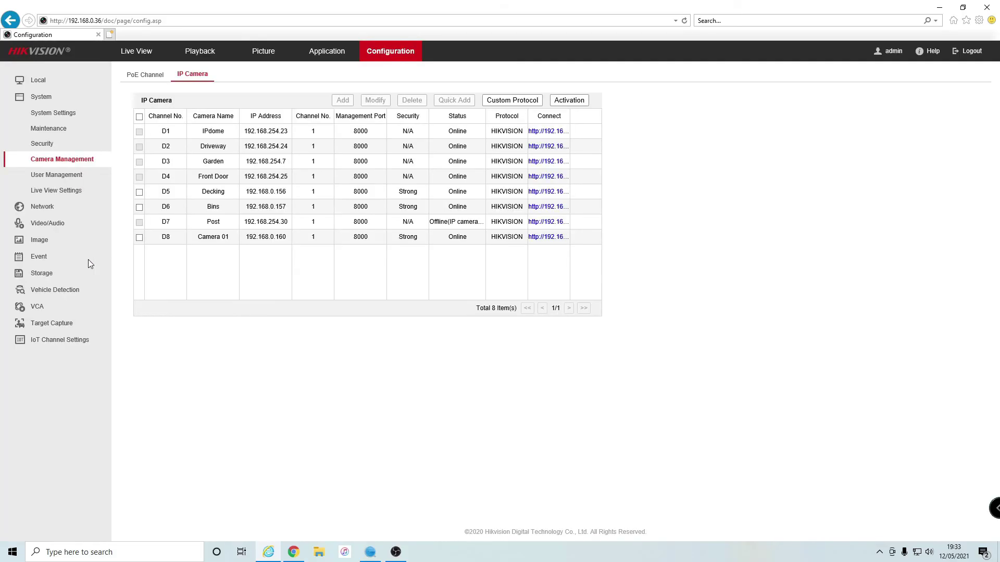
- In Storage Schedule Settings, pick [D8] Camera 01 as the camera to schedule
click(40, 275)
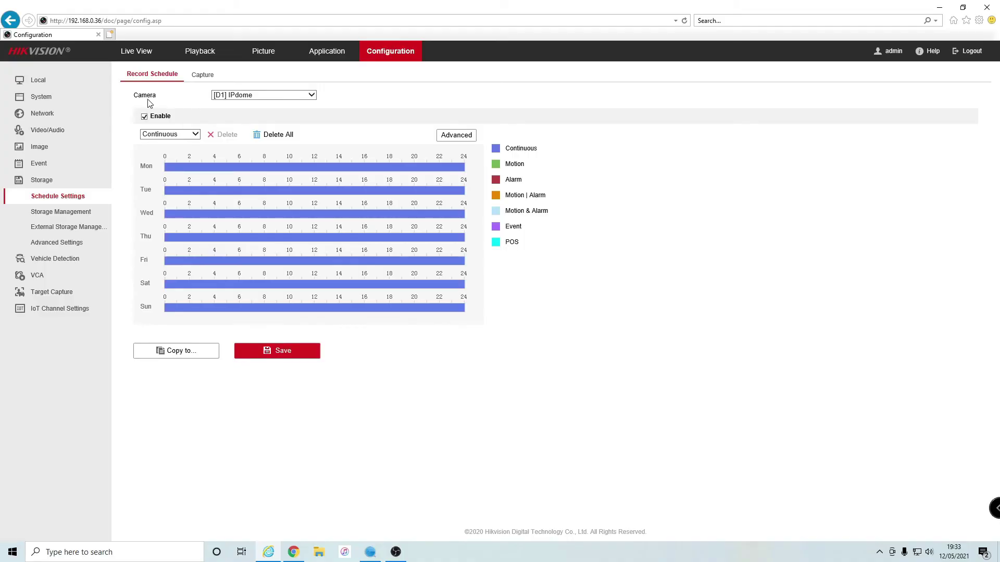
click(310, 99)
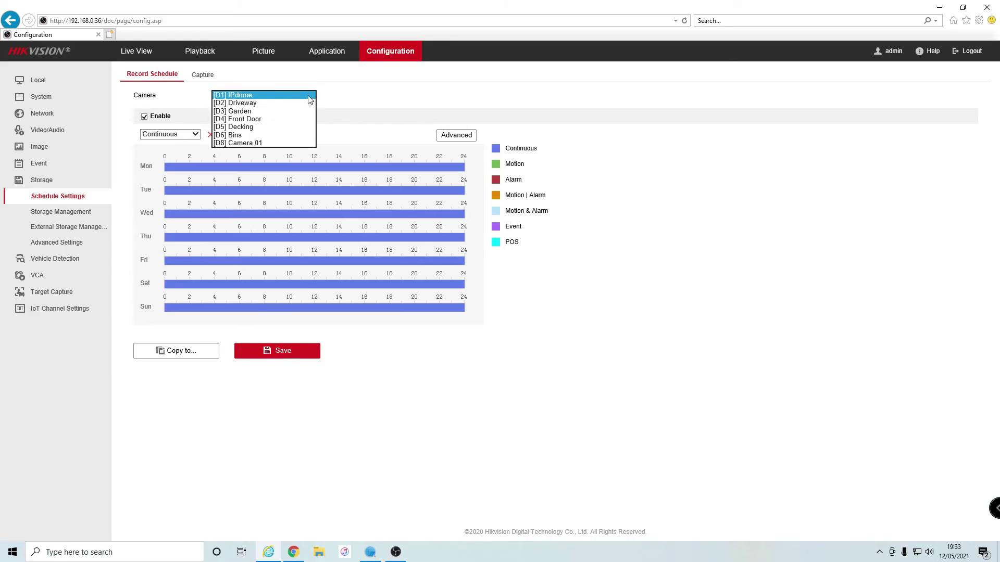
click(256, 148)
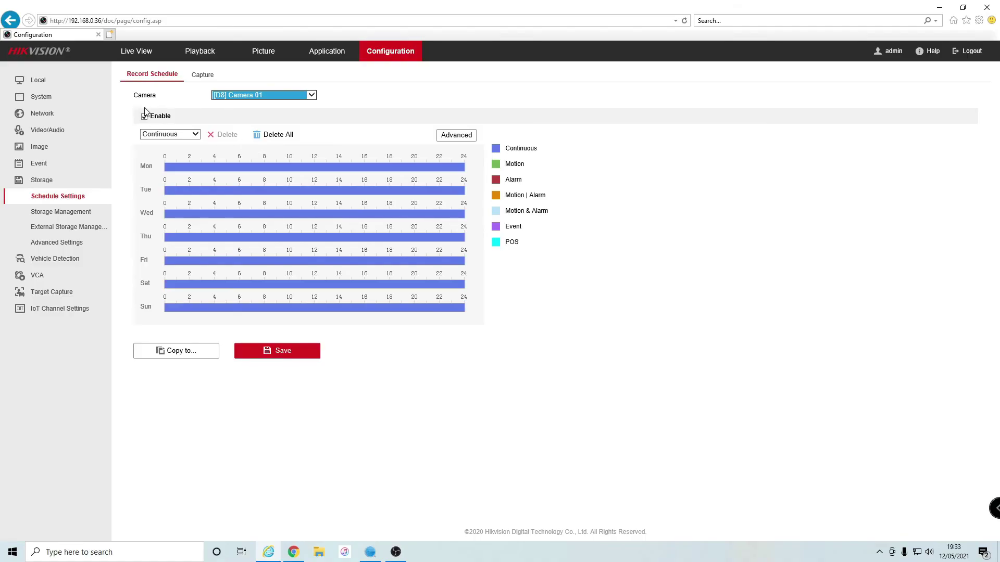